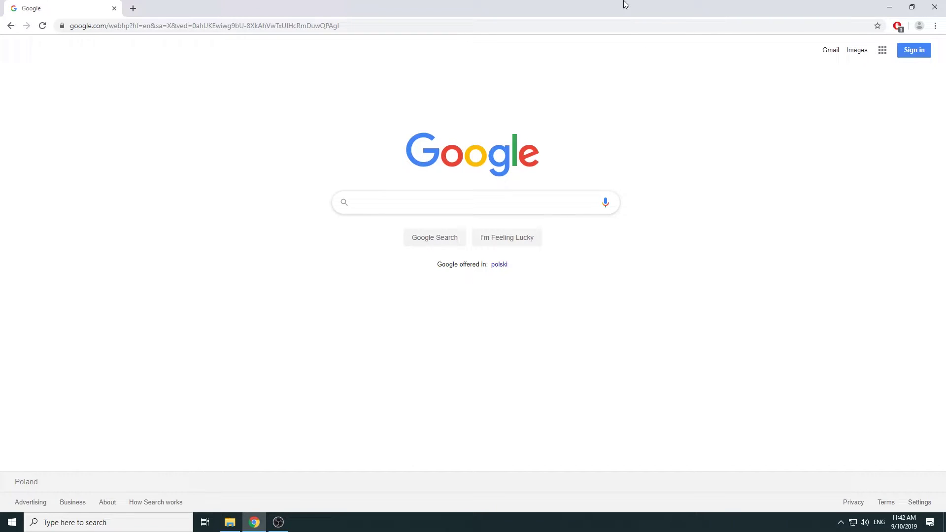
Step: Load imei.info in Chrome using the address bar's autocomplete suggestion
{"action": "left_click", "coordinate": [387, 24]}
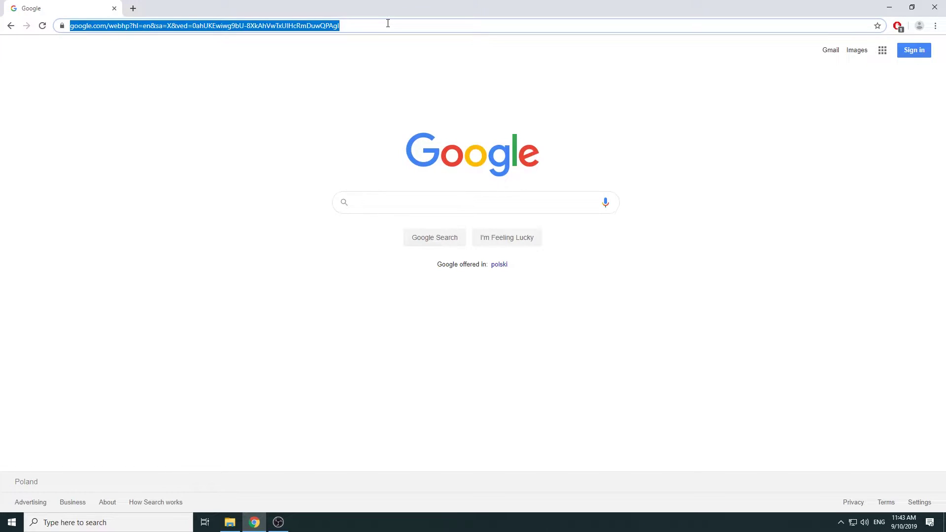
{"action": "type", "text": "im"}
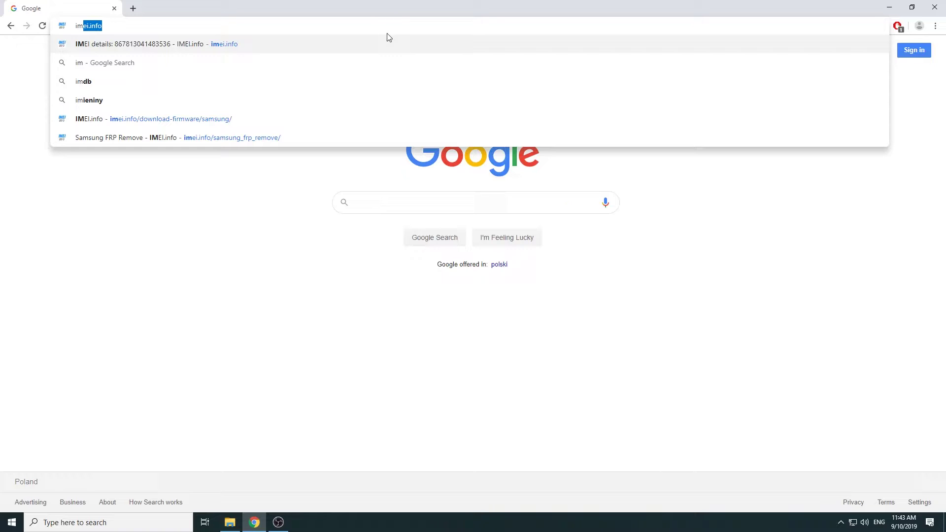
{"action": "key", "text": "Return"}
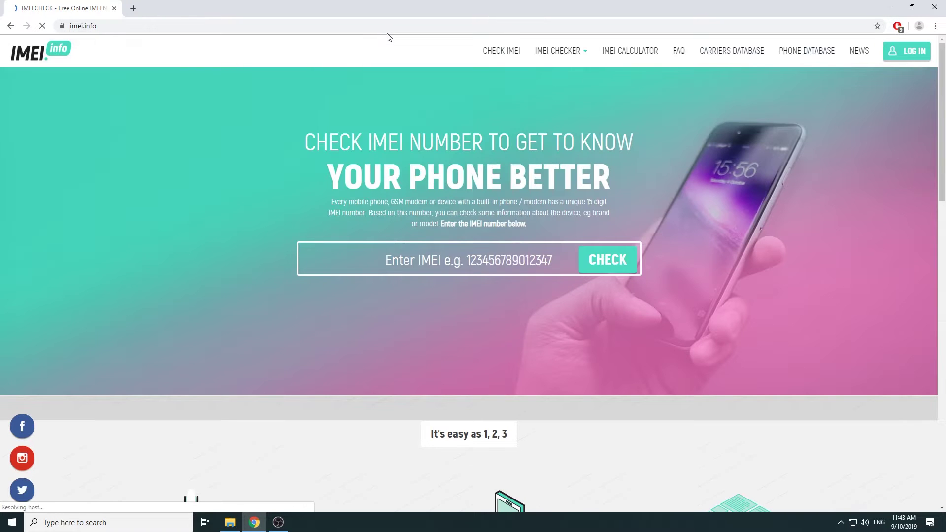
{"action": "left_click", "coordinate": [434, 260]}
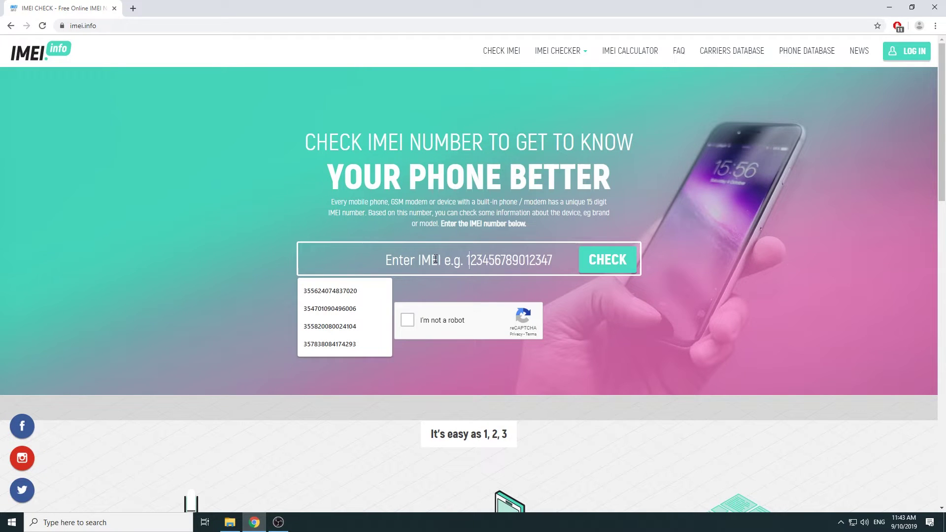
{"action": "key", "text": "ctrl+v"}
{"action": "left_click", "coordinate": [407, 320]}
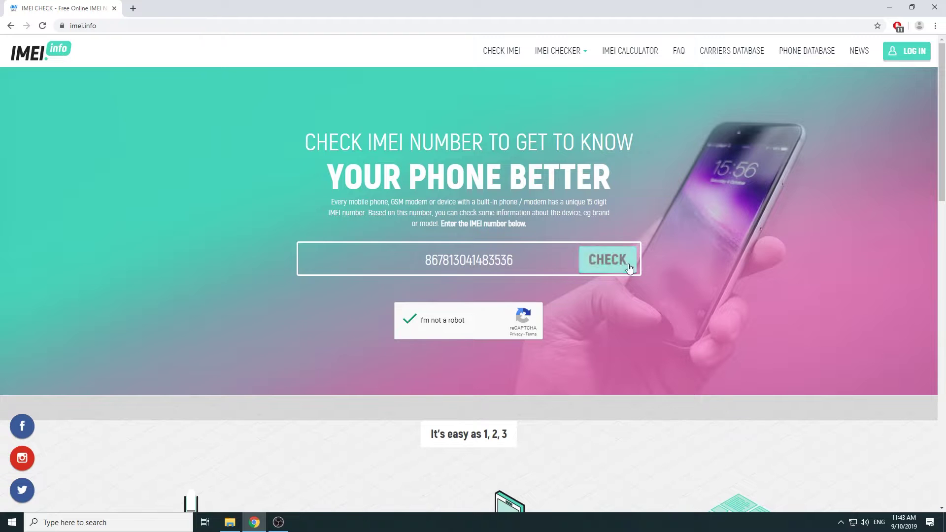
{"action": "left_click", "coordinate": [608, 259]}
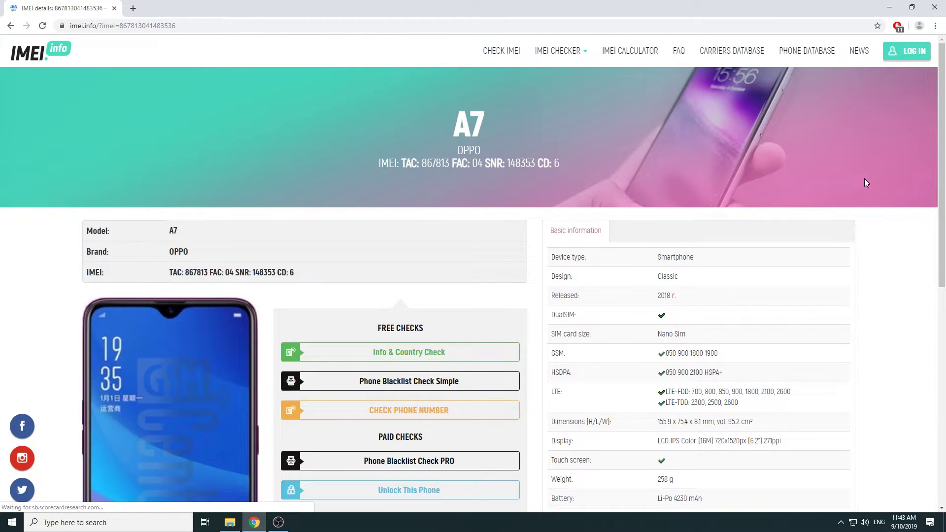
{"action": "scroll", "coordinate": [864, 178], "scroll_direction": "down", "scroll_amount": 2}
{"action": "scroll", "coordinate": [843, 178], "scroll_direction": "down", "scroll_amount": 2}
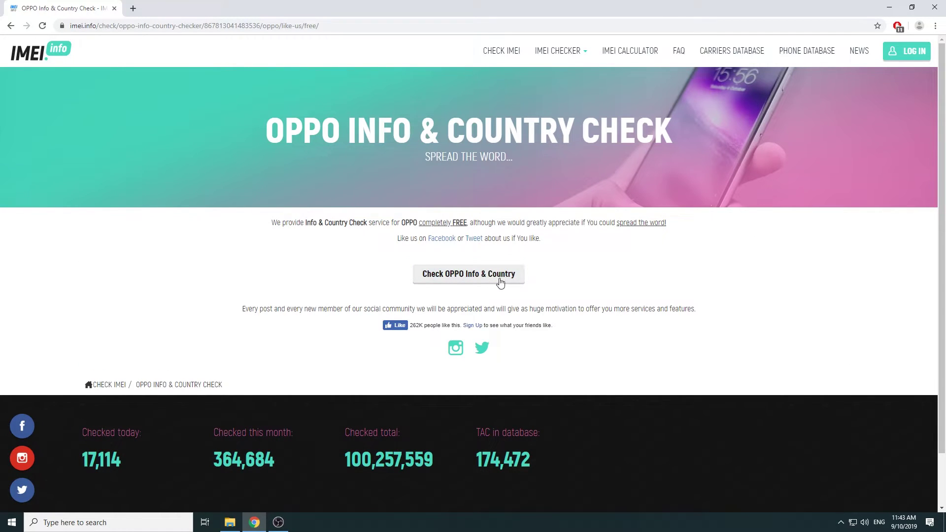
Step: Run the OPPO Info & Country check (Glaze Blue, 4GB/64GB, Pakistan), then check the IMEI again
{"action": "left_click", "coordinate": [515, 275]}
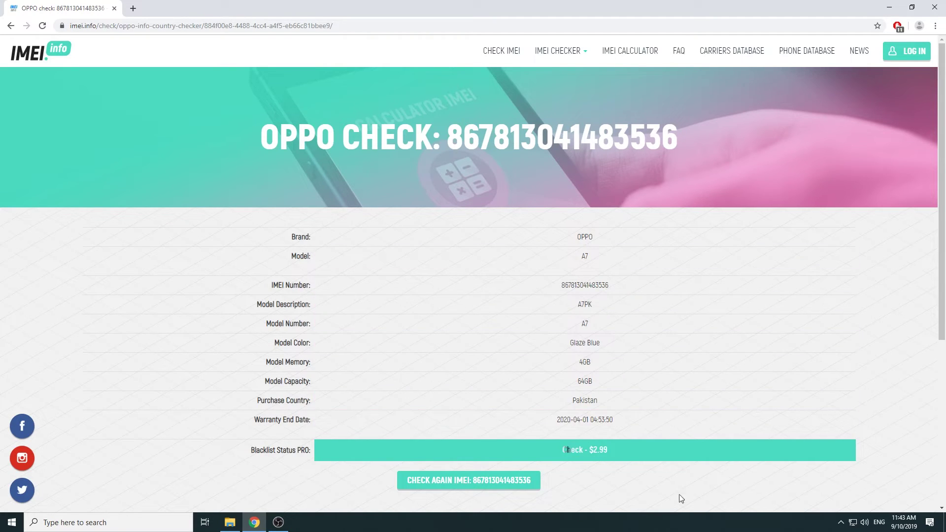
{"action": "left_click", "coordinate": [480, 480]}
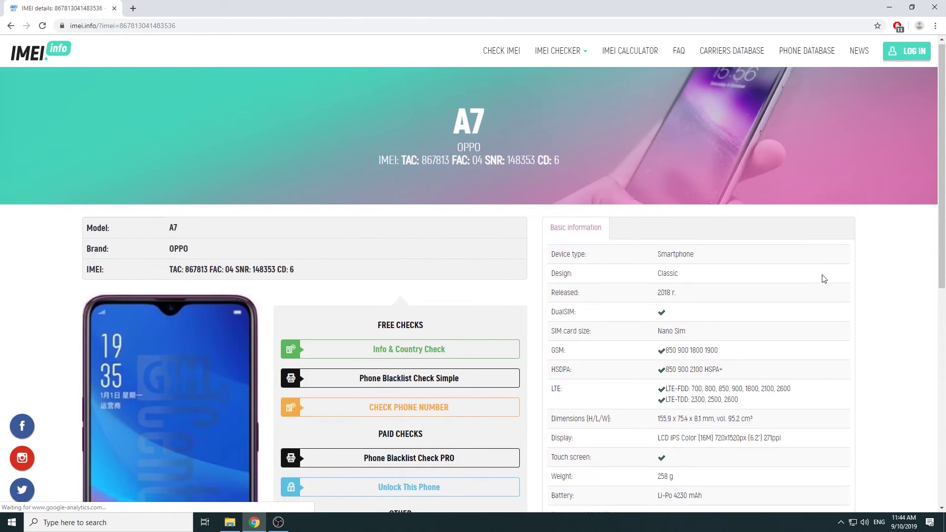
{"action": "scroll", "coordinate": [824, 279], "scroll_direction": "down", "scroll_amount": 1}
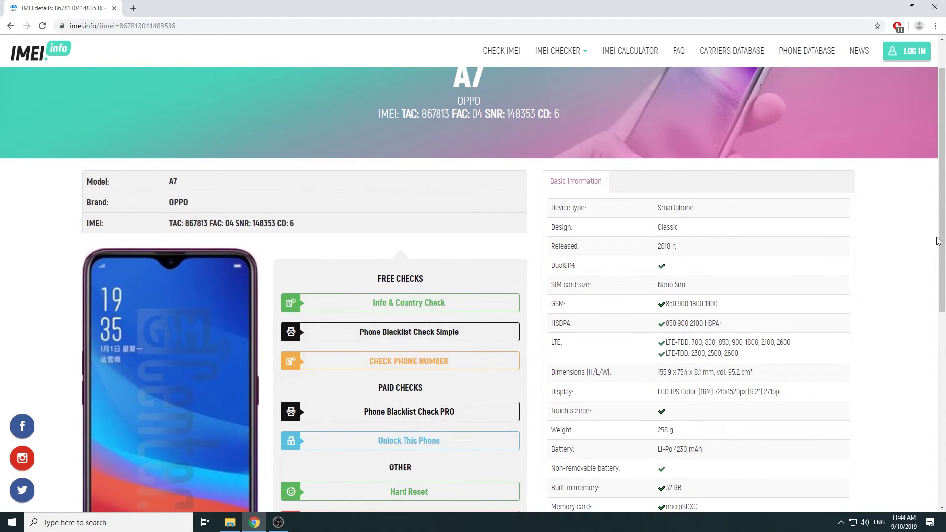
{"action": "scroll", "coordinate": [920, 241], "scroll_direction": "down", "scroll_amount": 1}
{"action": "scroll", "coordinate": [920, 242], "scroll_direction": "down", "scroll_amount": 1}
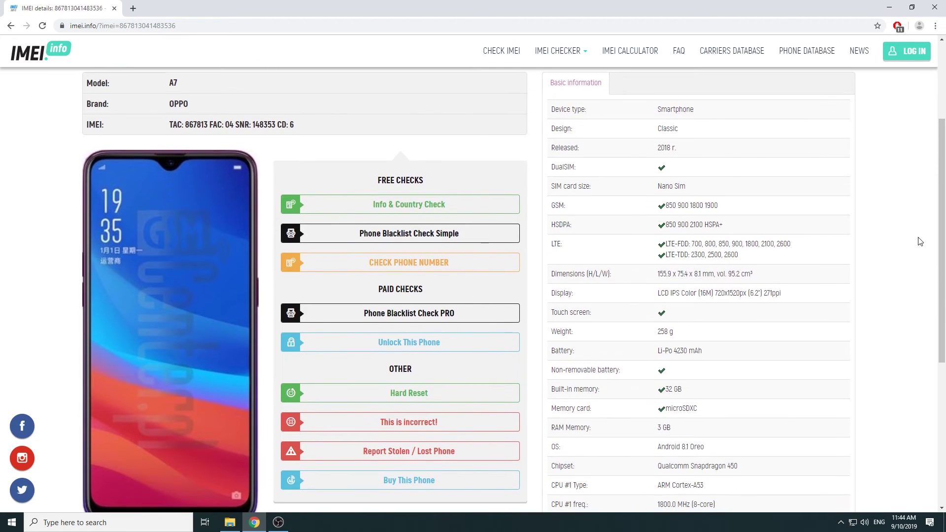
{"action": "scroll", "coordinate": [920, 242], "scroll_direction": "down", "scroll_amount": 1}
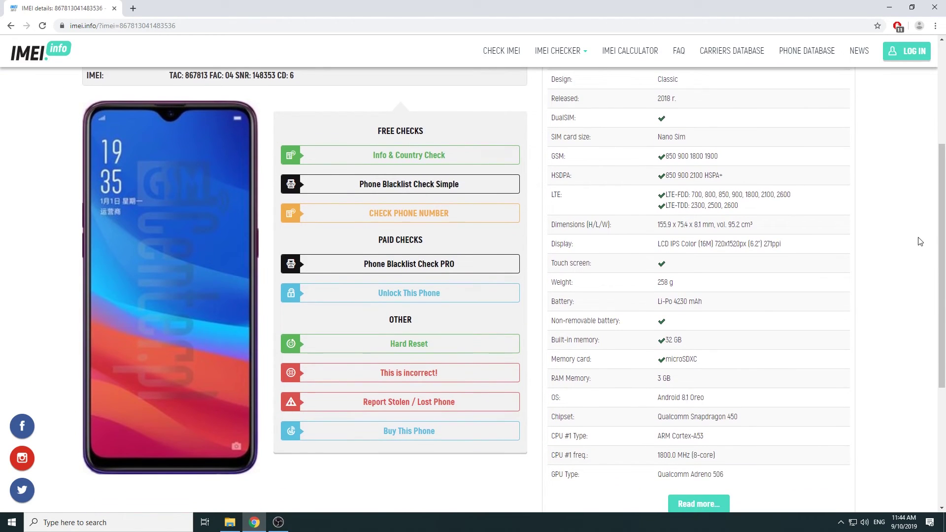